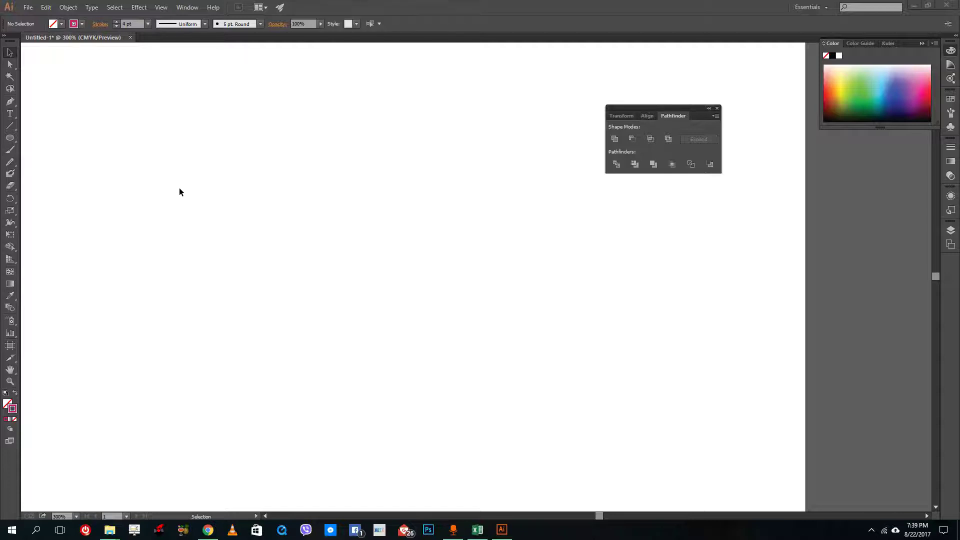
Step: With the Pen tool, place anchors along the question mark's upper curve and right side
left_click(11, 101)
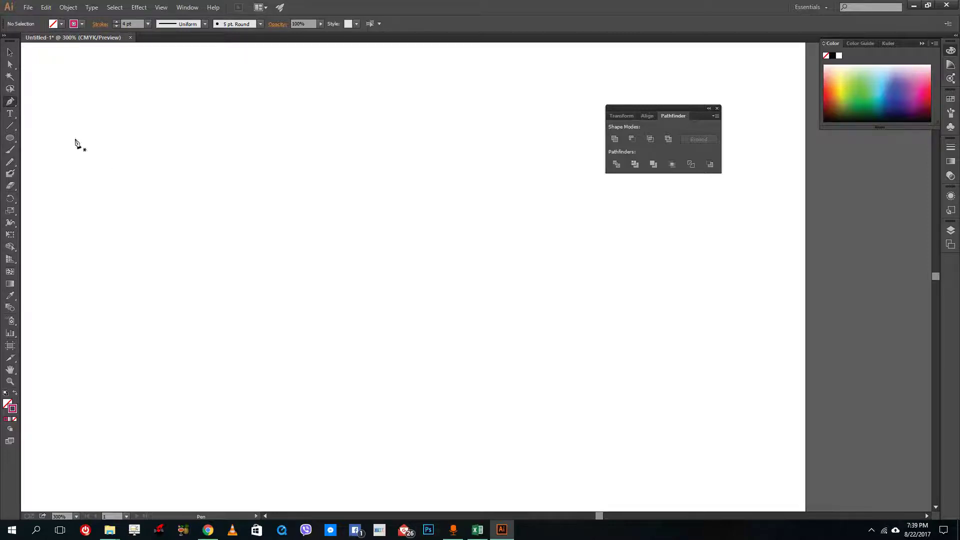
left_click(144, 190)
left_click(157, 168)
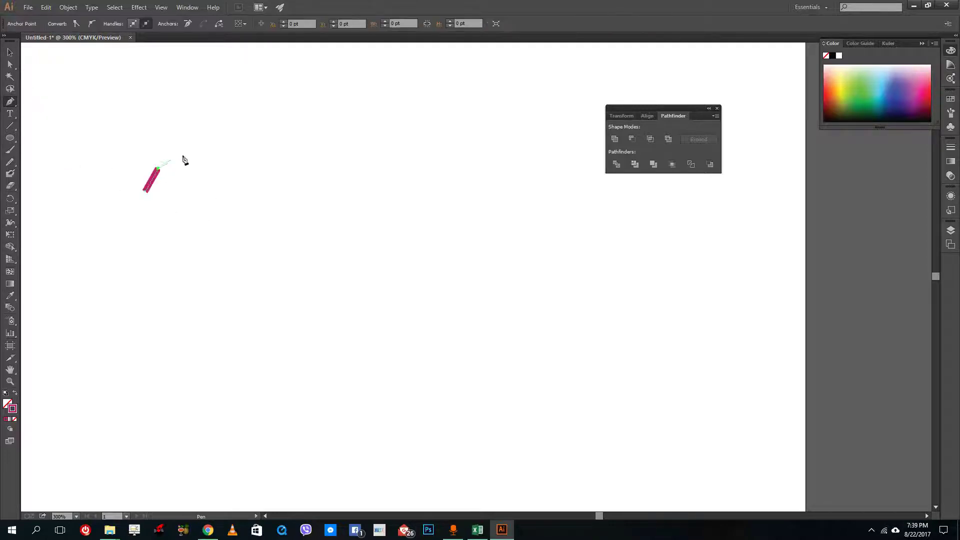
left_click(182, 157)
left_click(231, 152)
left_click(282, 170)
left_click(297, 186)
left_click(309, 216)
left_click(311, 238)
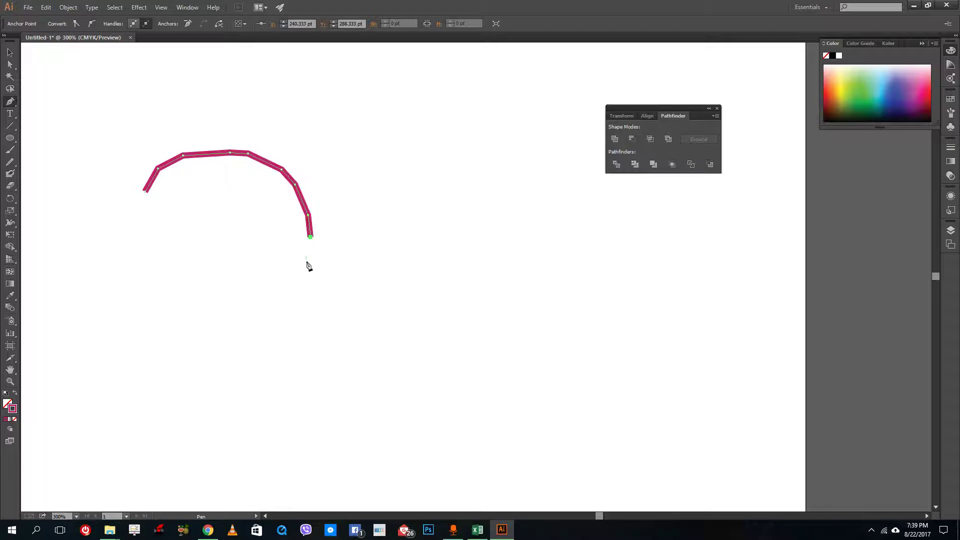
Step: Extend the thick pink path down the right side into the question-mark tail
left_click(306, 269)
left_click(273, 309)
left_click(247, 328)
left_click(212, 337)
left_click(181, 346)
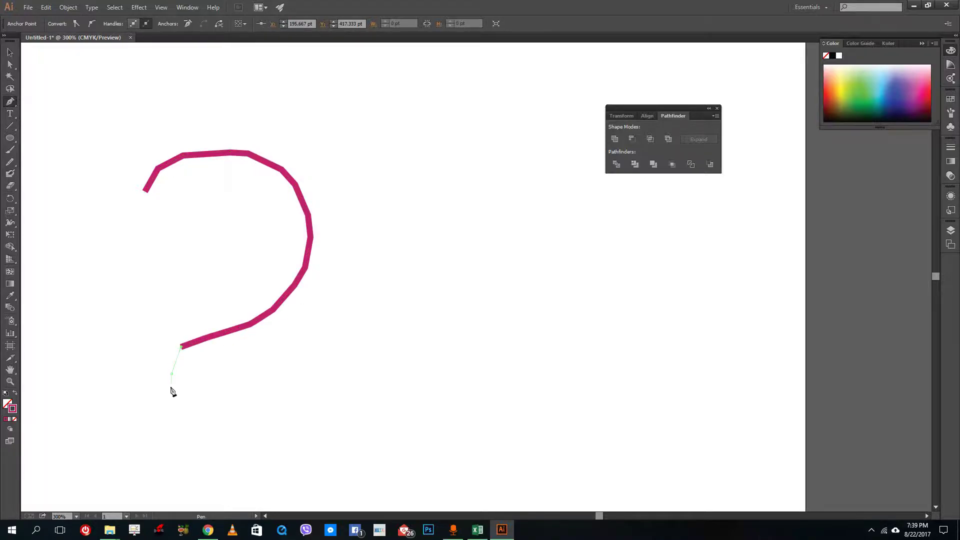
left_click(172, 375)
left_click(169, 406)
left_click(201, 435)
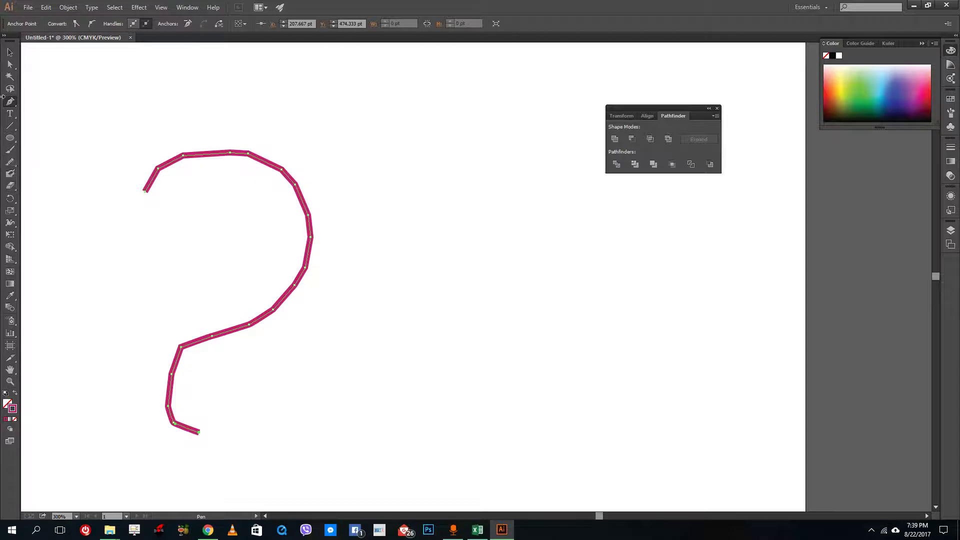
Step: Smooth the question-mark path's top, then its right side down to the tail
left_click(10, 164)
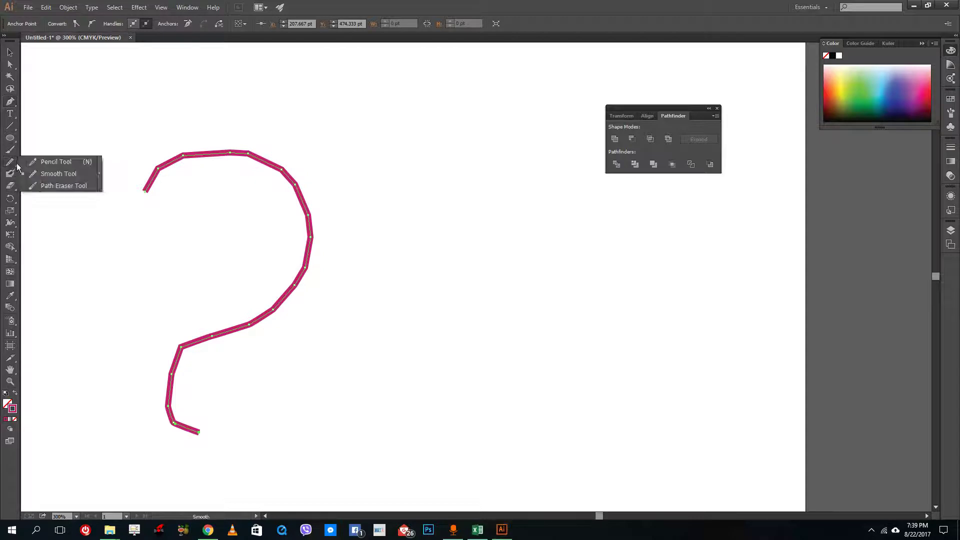
left_click(51, 176)
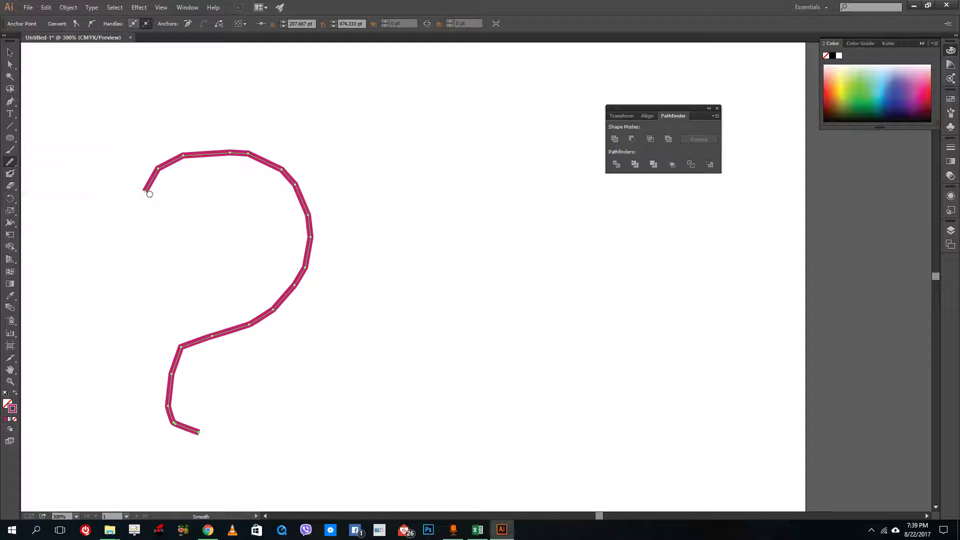
left_click_drag(145, 188, 300, 187)
left_click_drag(306, 262, 181, 429)
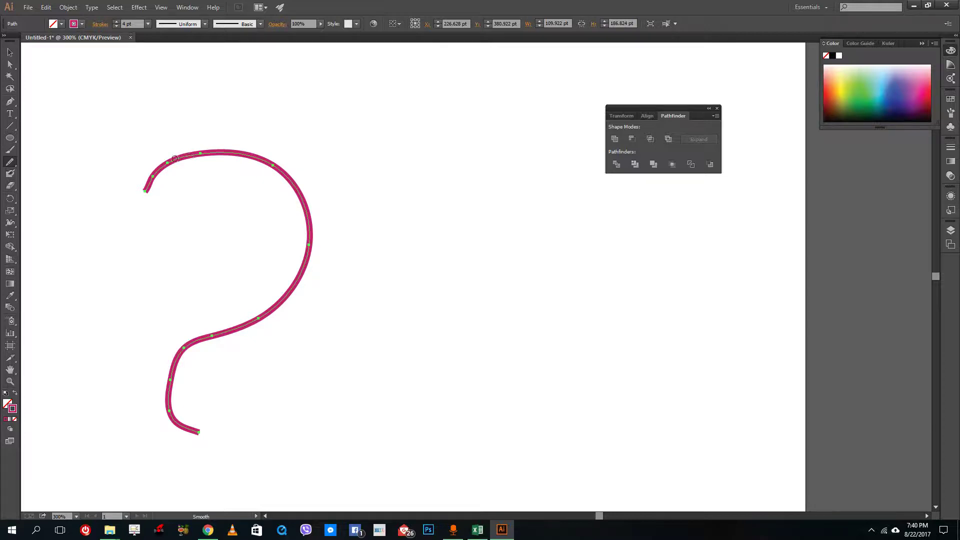
Step: Path-erase the curve's upper-left end and middle, splitting it into three fragments
left_click_drag(10, 161, 32, 164)
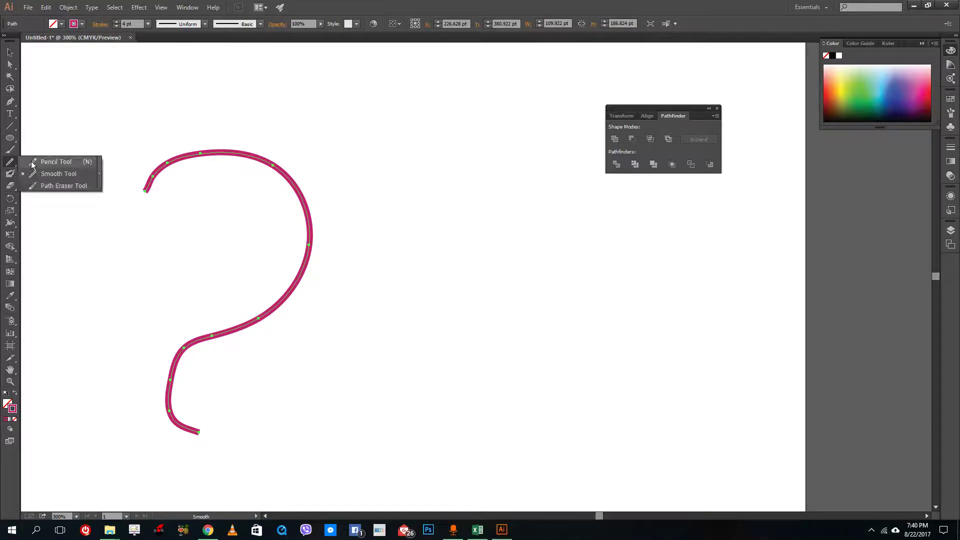
left_click(63, 185)
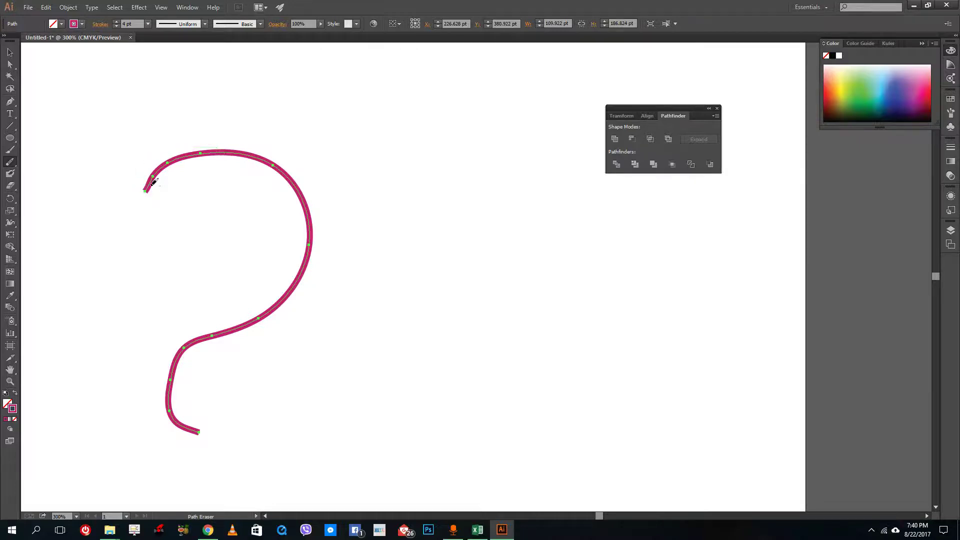
mouse_move(152, 181)
left_mouse_down()
mouse_move(180, 155)
mouse_move(287, 171)
left_mouse_up()
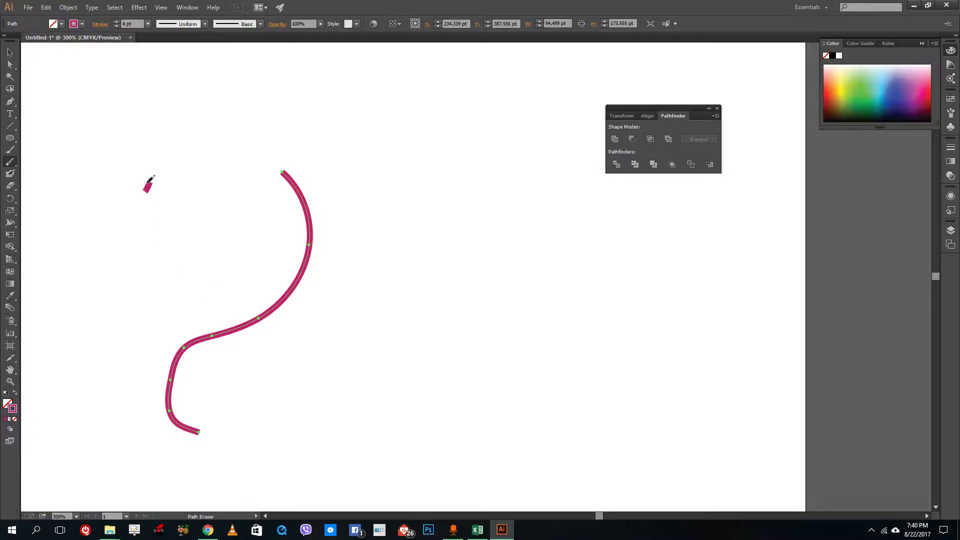
left_click_drag(190, 347, 293, 283)
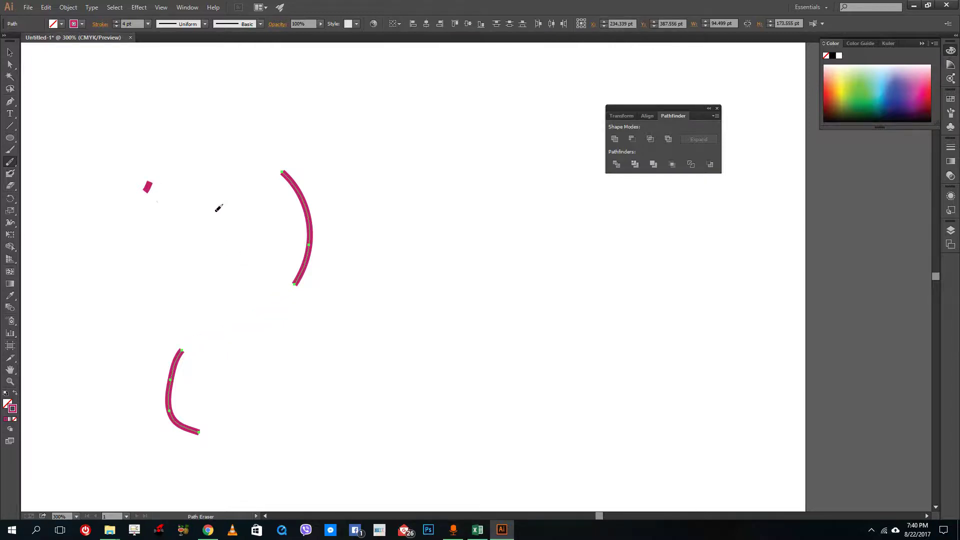
left_click(11, 162)
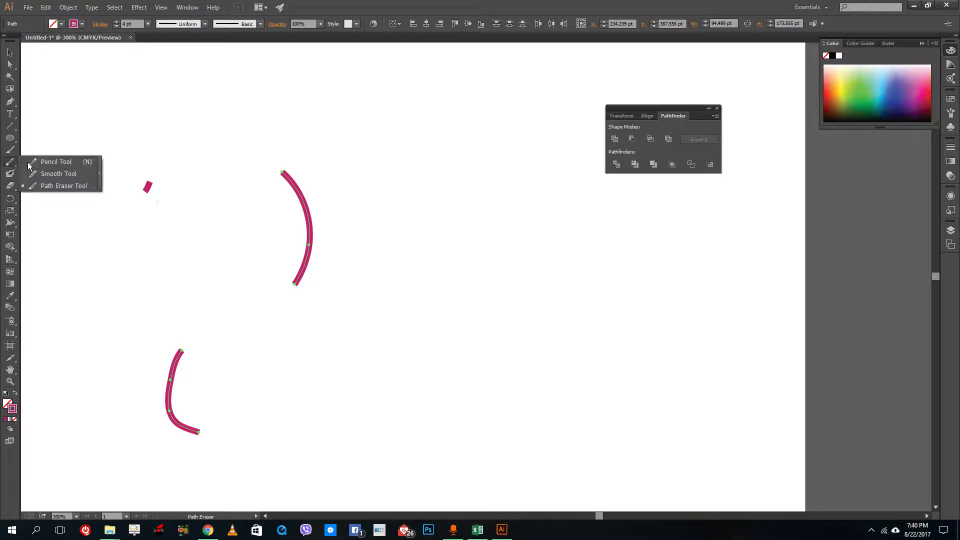
left_click(43, 186)
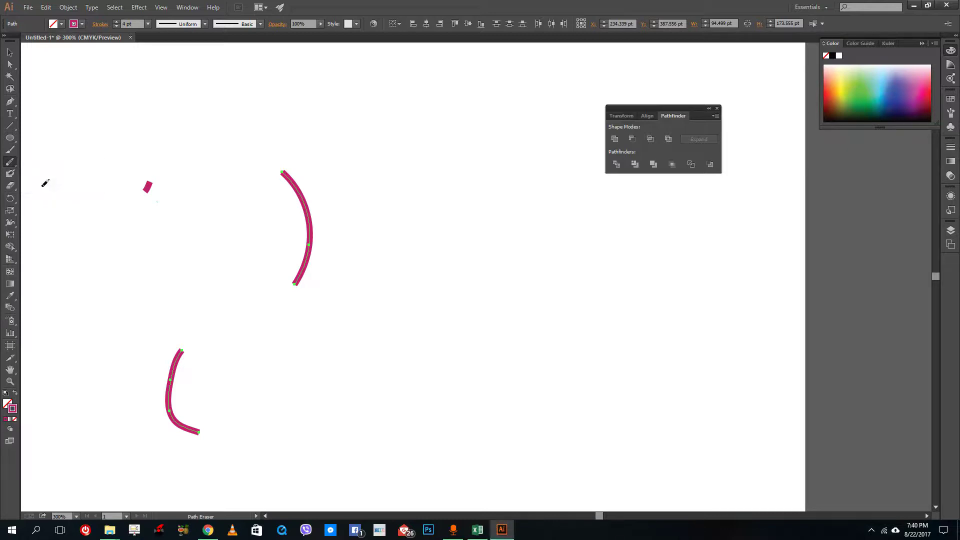
Step: Draw a large circle over the pink arc and give it a navy stroke
left_click(11, 138)
left_click_drag(270, 81, 545, 354)
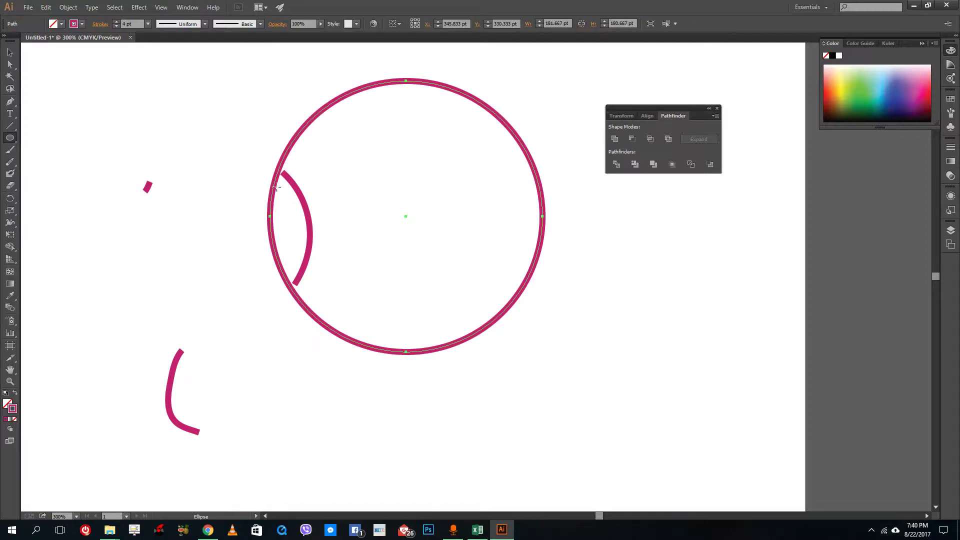
left_click(57, 25)
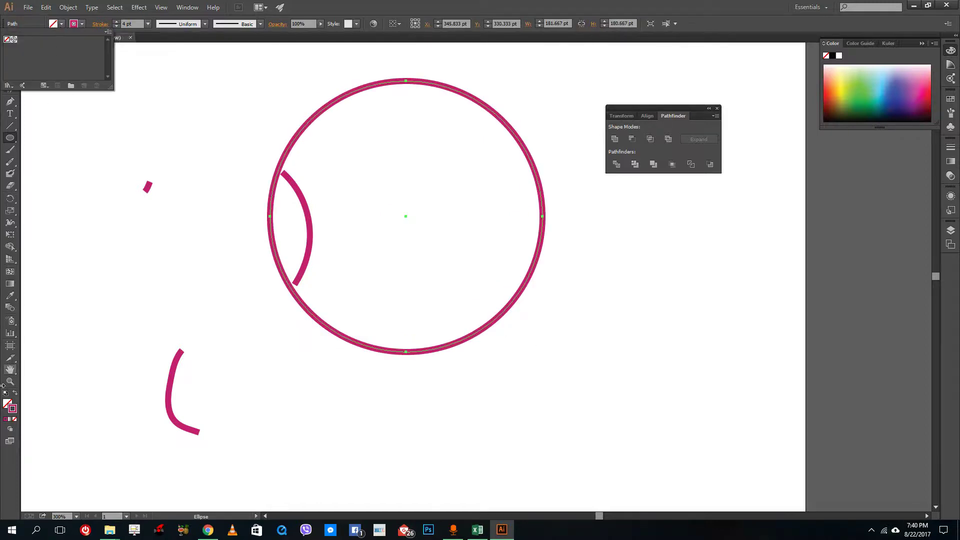
double_click(10, 405)
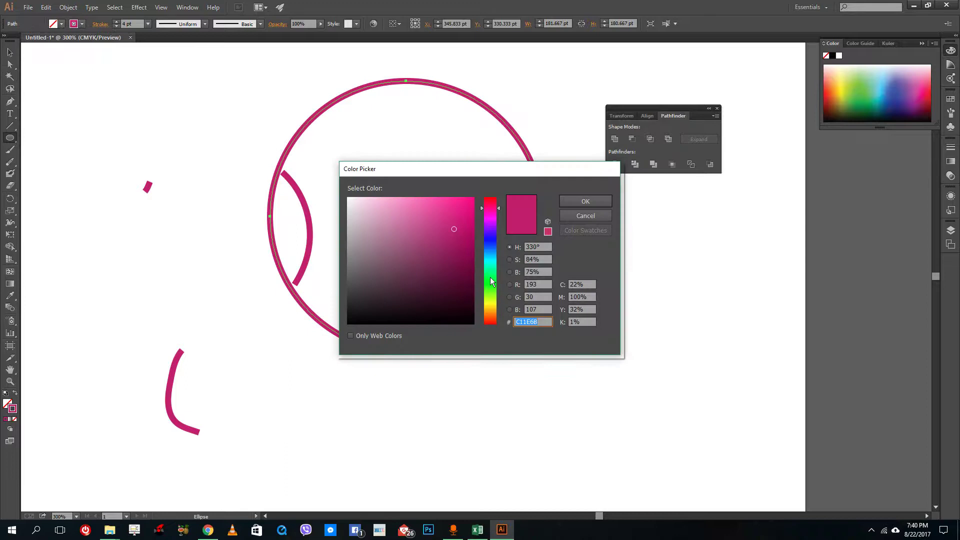
left_click(491, 242)
left_click(570, 202)
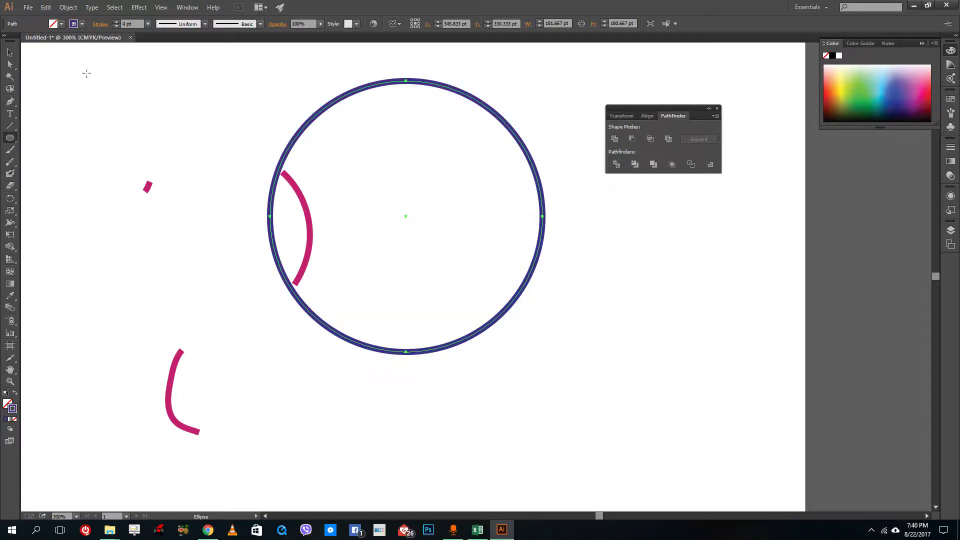
Step: Fill the circle with solid magenta pink
double_click(10, 406)
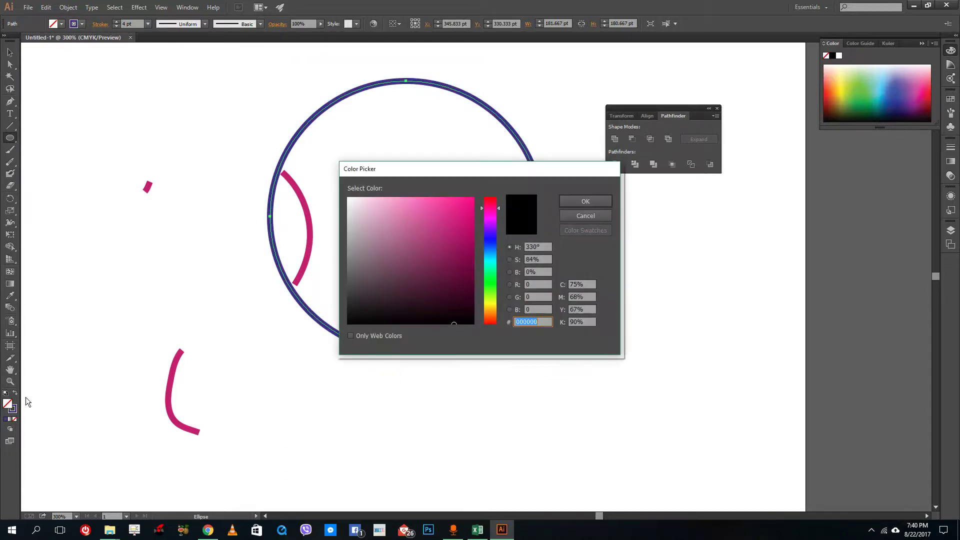
left_click(457, 205)
left_click(570, 201)
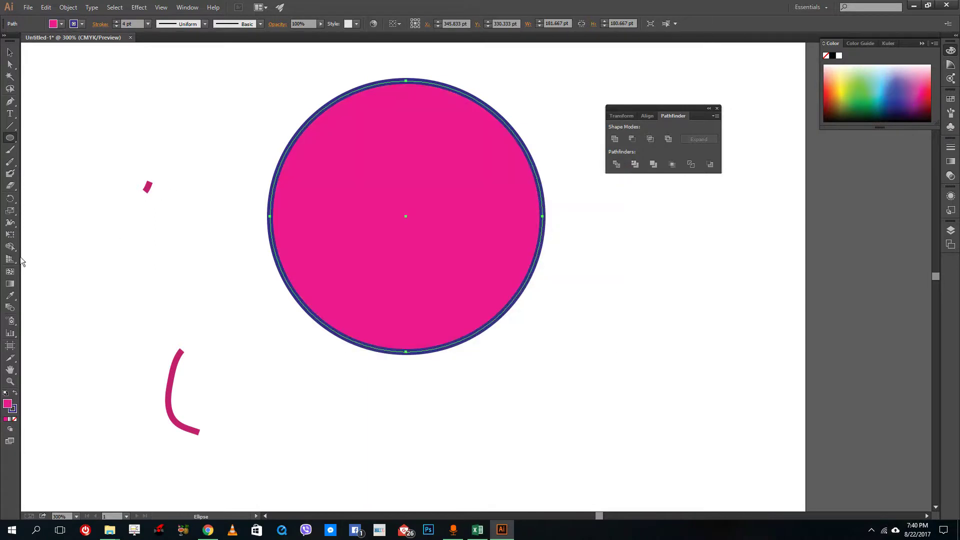
Step: With an enlarged Eraser brush, cut edge notches and a curved hole into the circle
left_click_drag(13, 188, 46, 194)
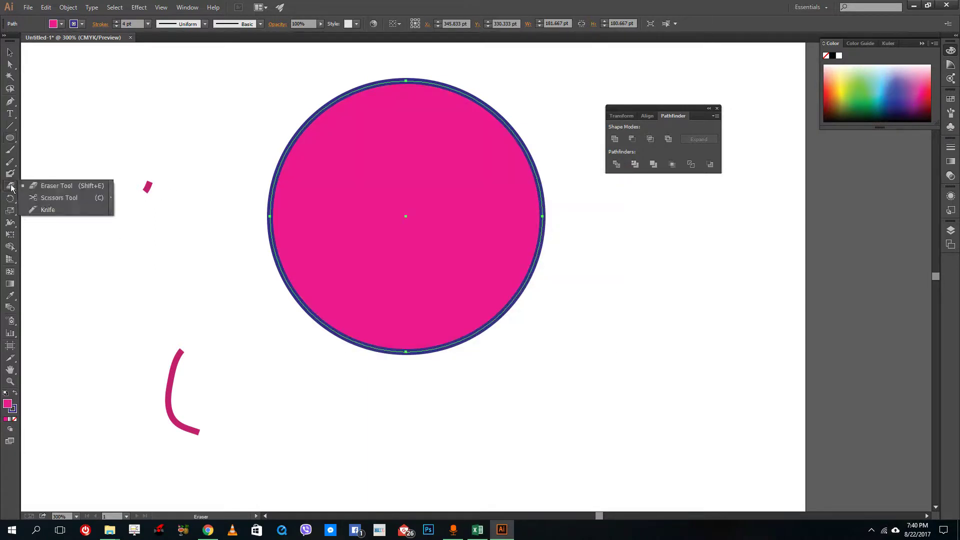
left_click(45, 194)
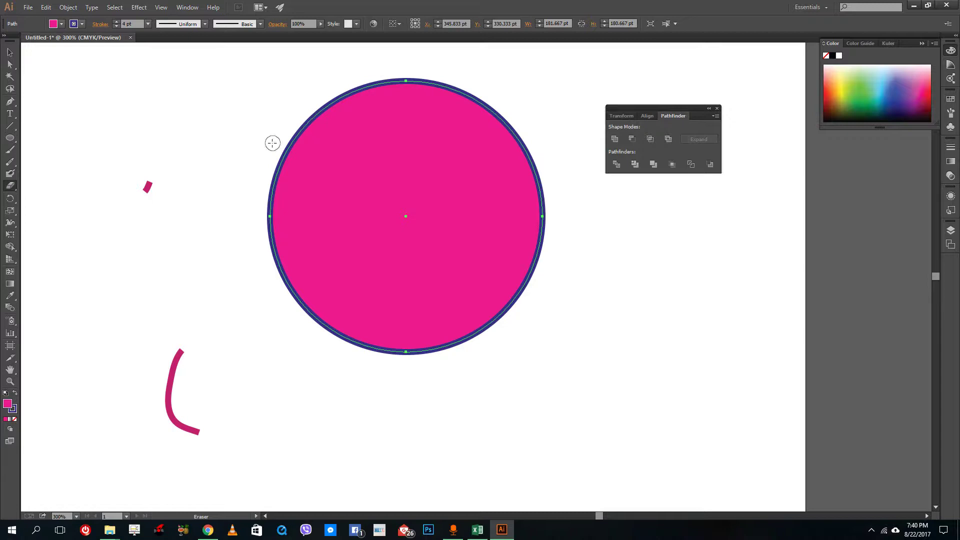
key("bracketright")
key("bracketright")
key("bracketright")
key("bracketright")
key("bracketright")
key("bracketright")
left_click_drag(278, 161, 353, 191)
left_click_drag(499, 165, 420, 258)
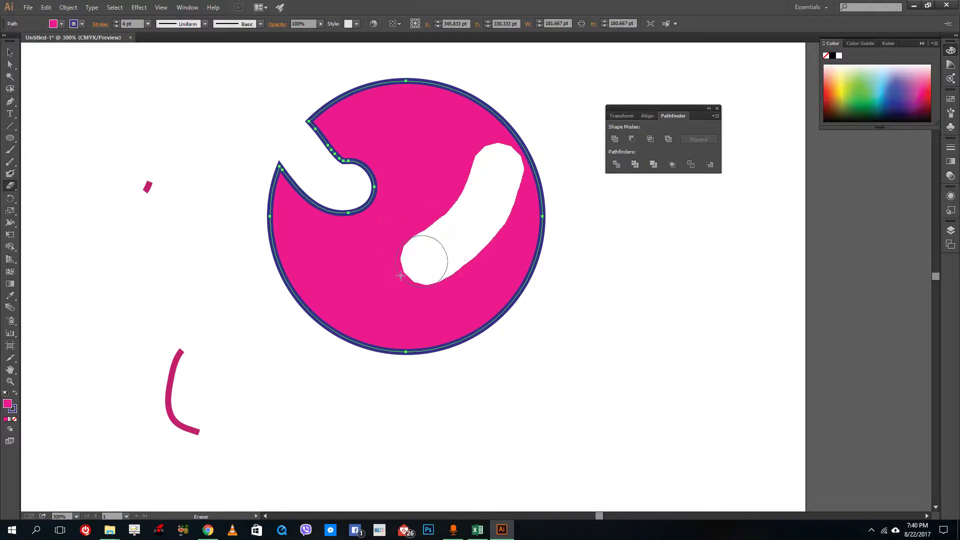
left_click_drag(323, 285, 413, 352)
left_click_drag(518, 285, 473, 367)
Step: Move the carved pink shape up and right, exposing the pink arc
key("v")
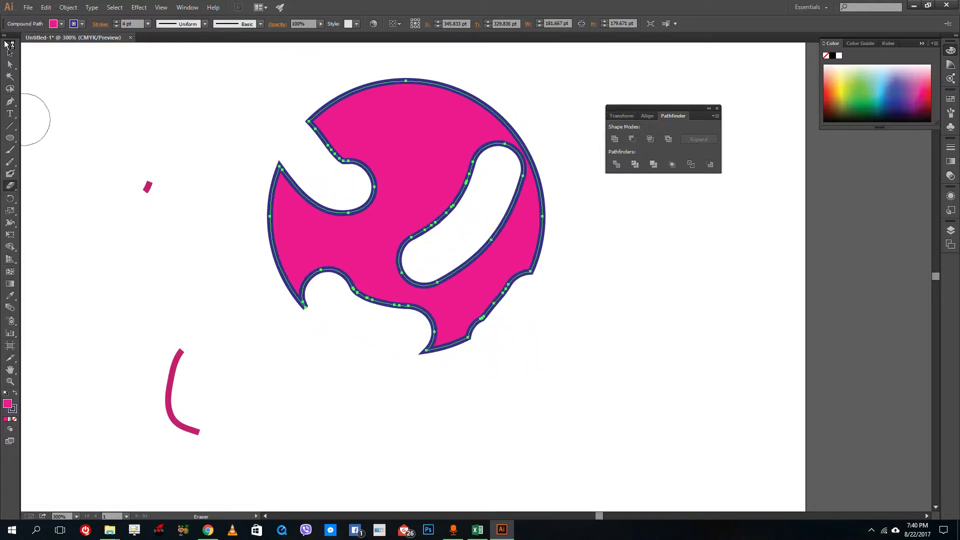
left_click(326, 159)
left_click_drag(327, 159, 285, 203)
mouse_move(360, 196)
left_mouse_down()
mouse_move(426, 149)
mouse_move(467, 142)
left_mouse_up()
Step: Nudge the carved compound path a little downward and deselect it
left_click(755, 337)
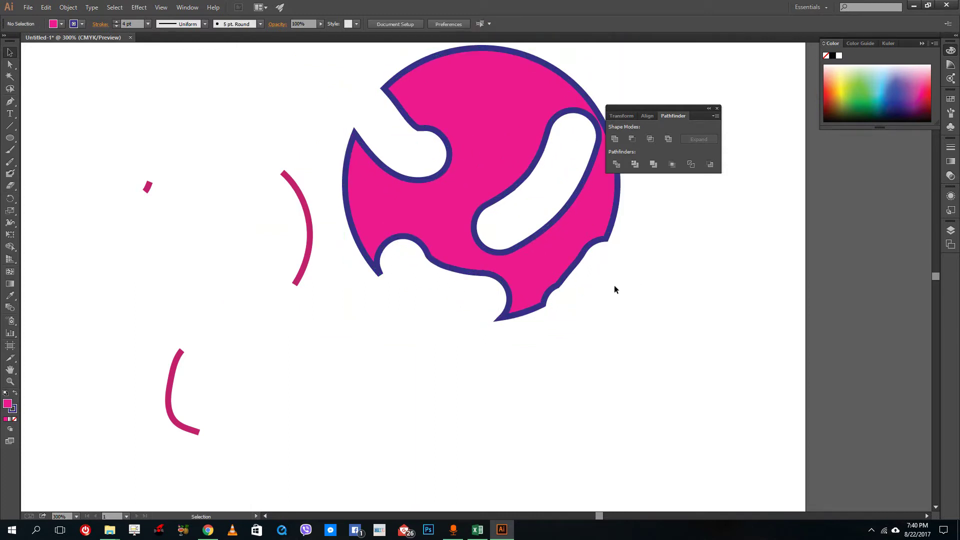
left_click_drag(554, 239, 554, 250)
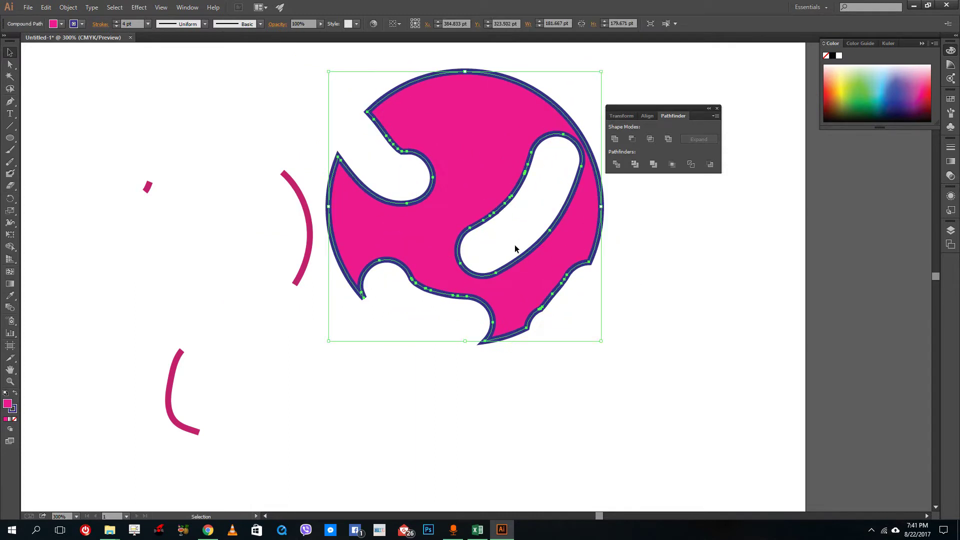
scroll(554, 249, "up", 3)
scroll(552, 248, "down", 2)
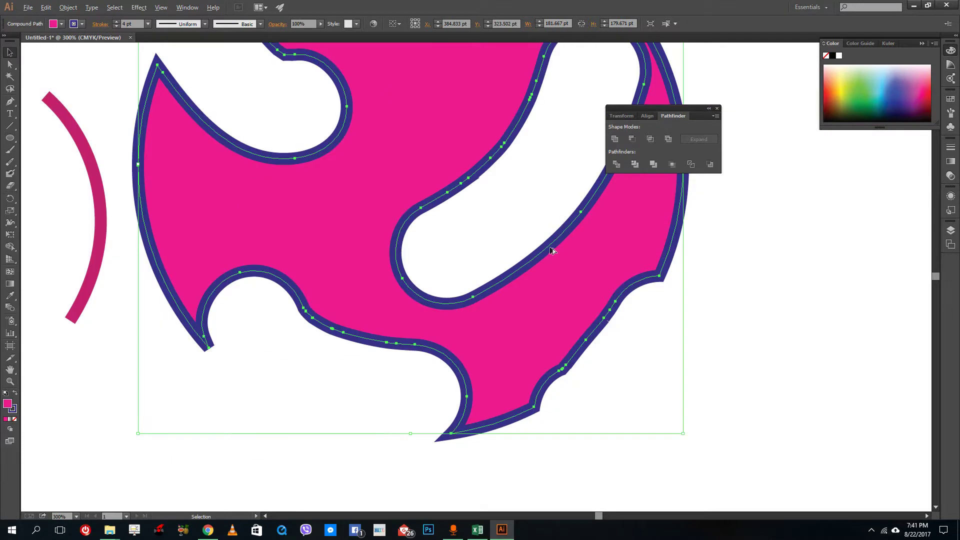
scroll(553, 249, "down", 1)
left_click(643, 265)
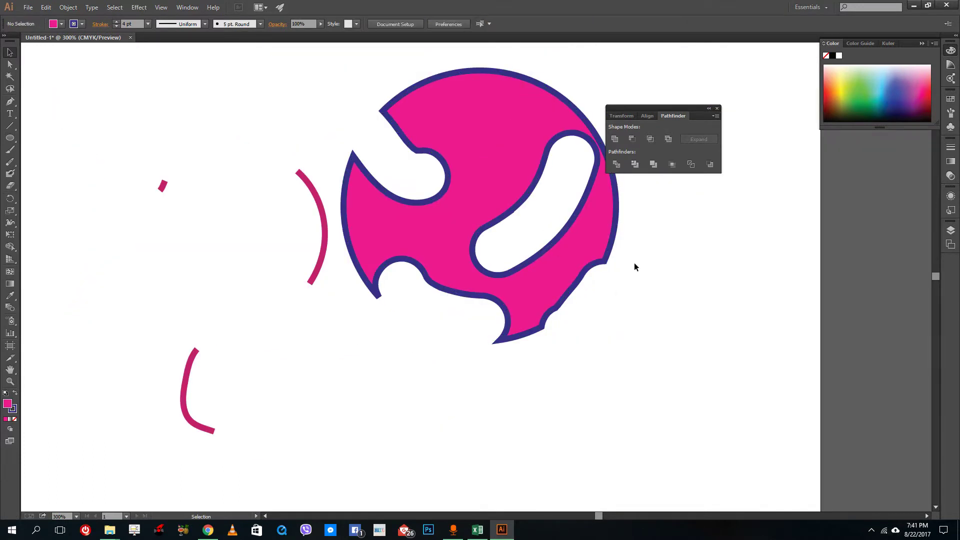